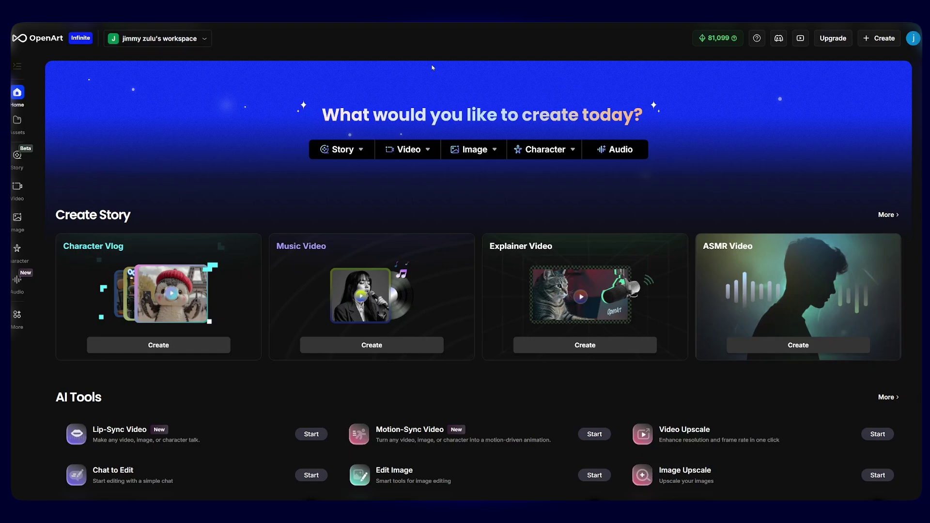
- Choose Character Vlog from the Story menu to start a new vlog story
{"action": "mouse_move", "coordinate": [339, 156]}
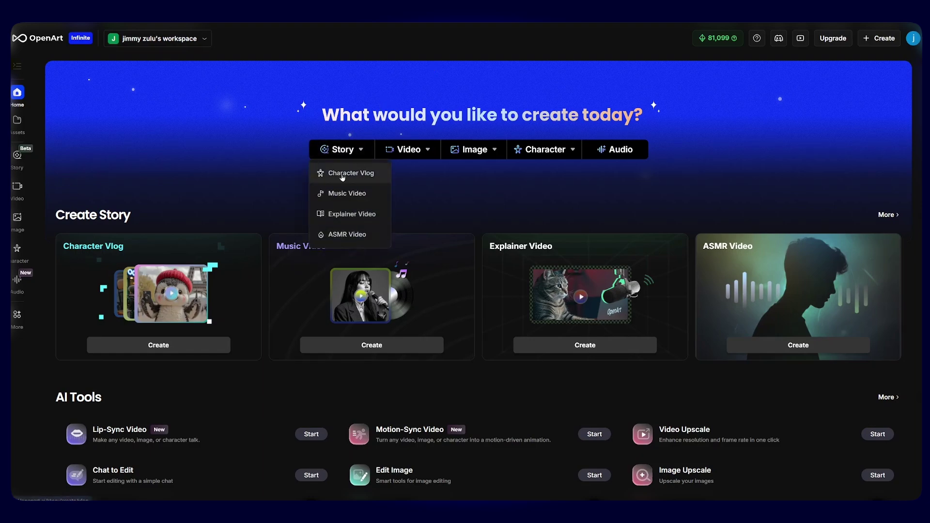
{"action": "left_click", "coordinate": [342, 175]}
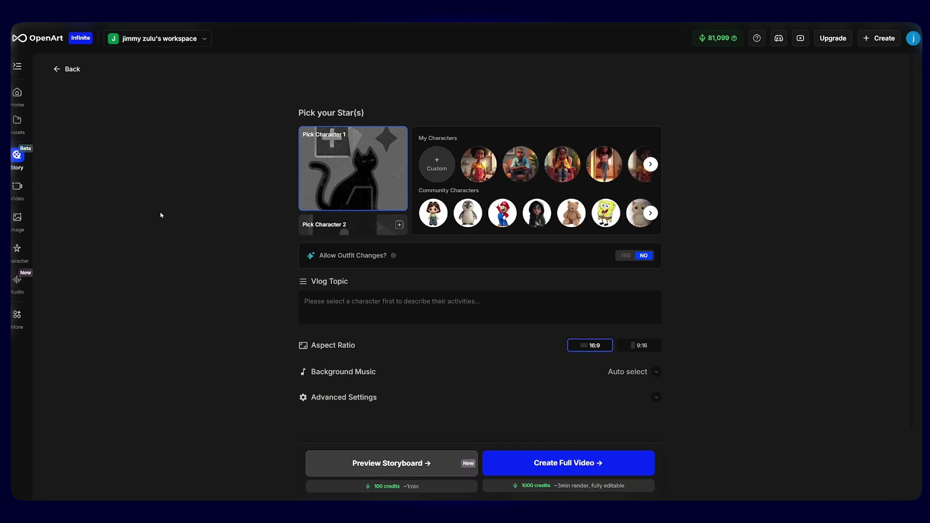
- Create a custom character named marshmallow from the white rabbit image
{"action": "left_click", "coordinate": [436, 164]}
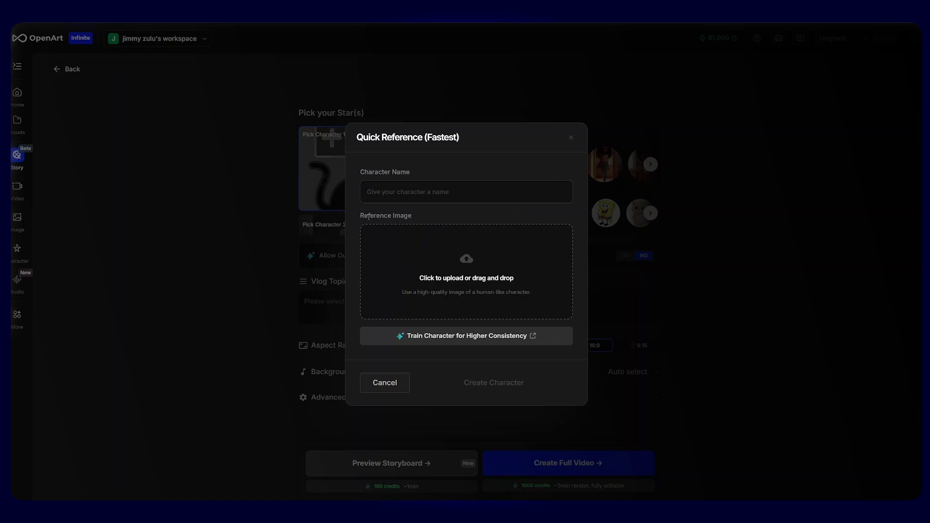
{"action": "left_click", "coordinate": [397, 192]}
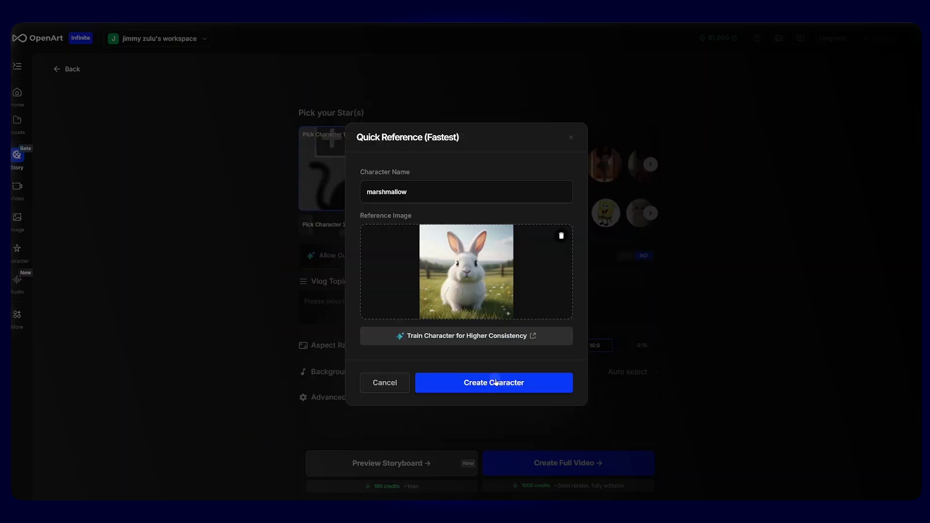
{"action": "left_click", "coordinate": [495, 382]}
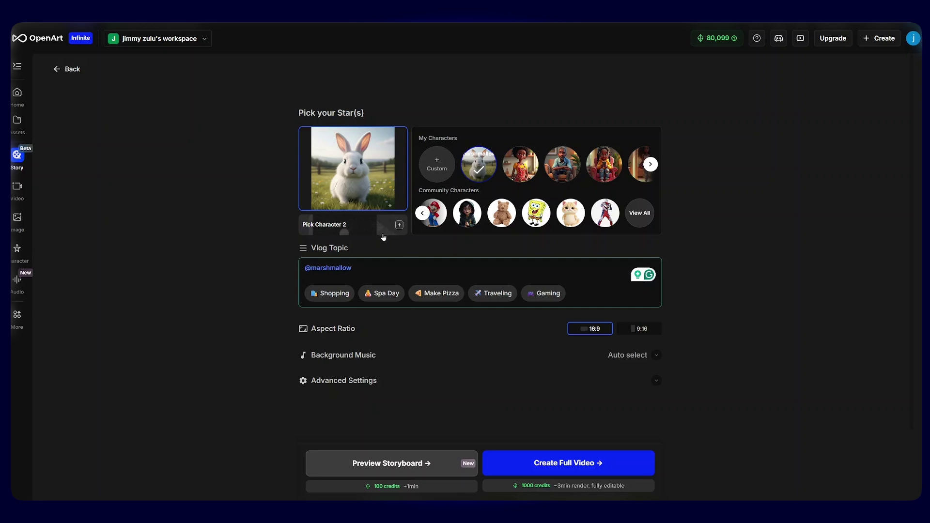
{"action": "left_click", "coordinate": [398, 226]}
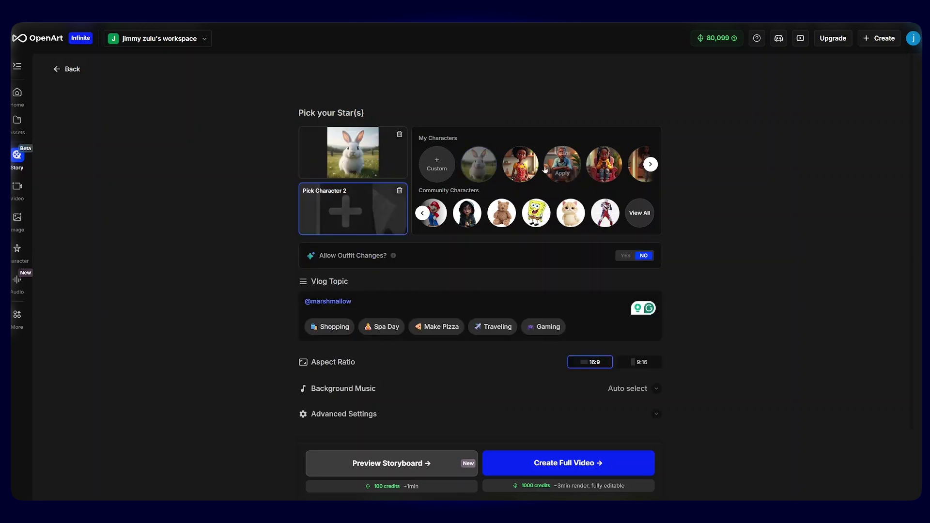
{"action": "left_click", "coordinate": [536, 213]}
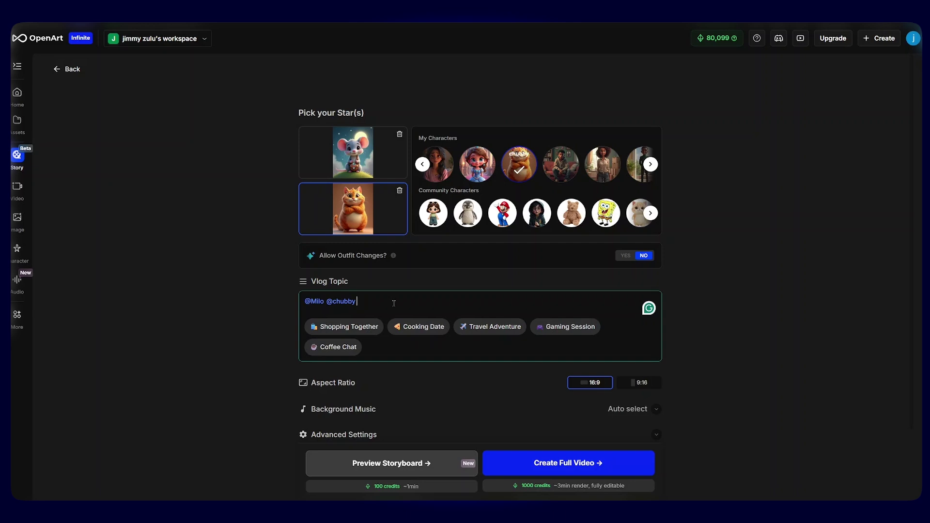
{"action": "left_click", "coordinate": [371, 327]}
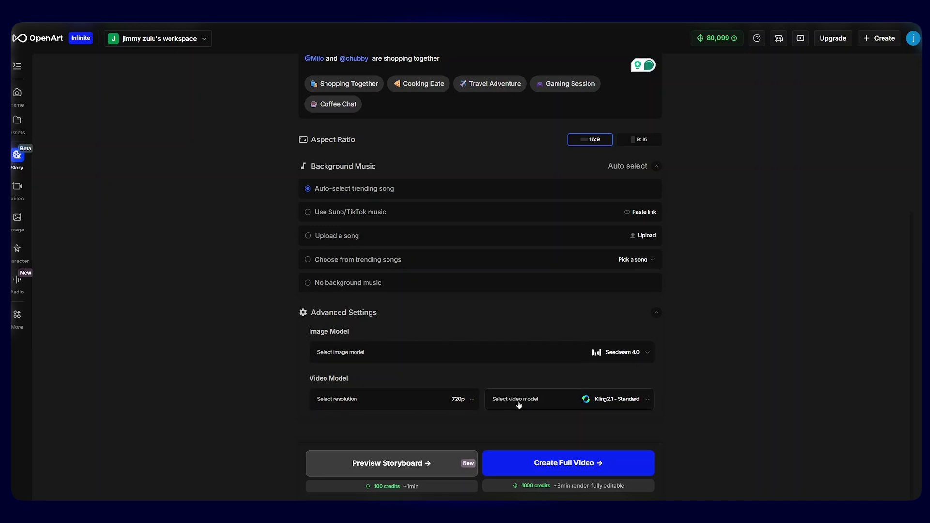
- Keep Kling2.1 - Standard in the video model list and generate the grocery-shopping storyboard preview
{"action": "left_click", "coordinate": [588, 403]}
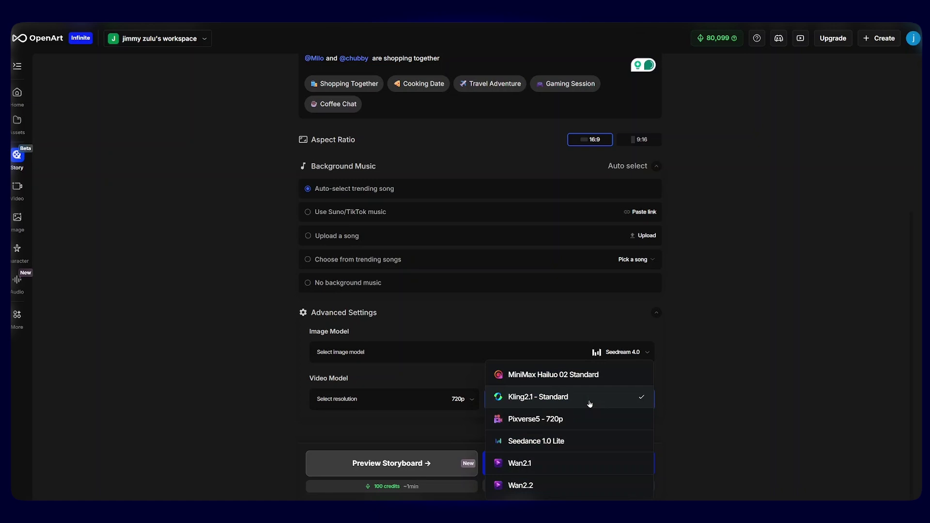
{"action": "left_click", "coordinate": [563, 397]}
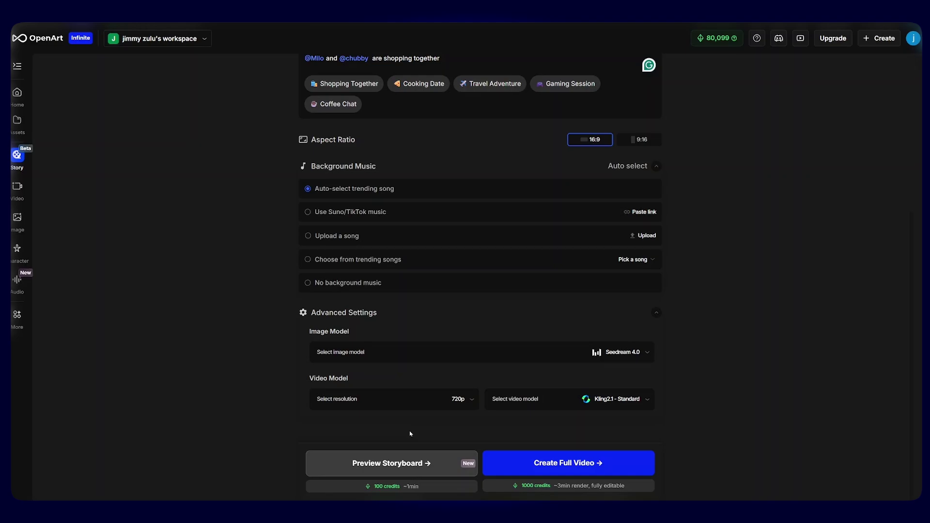
{"action": "left_click", "coordinate": [394, 463]}
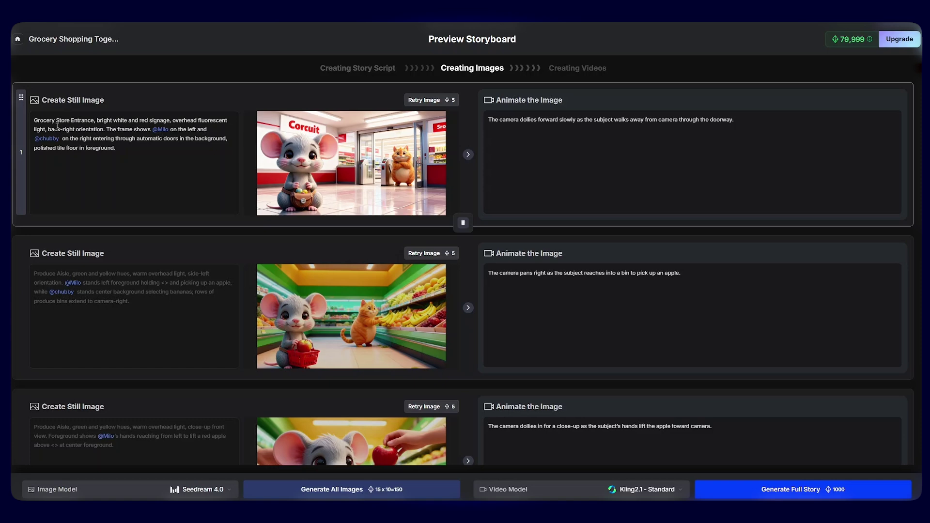
{"action": "mouse_move", "coordinate": [334, 187]}
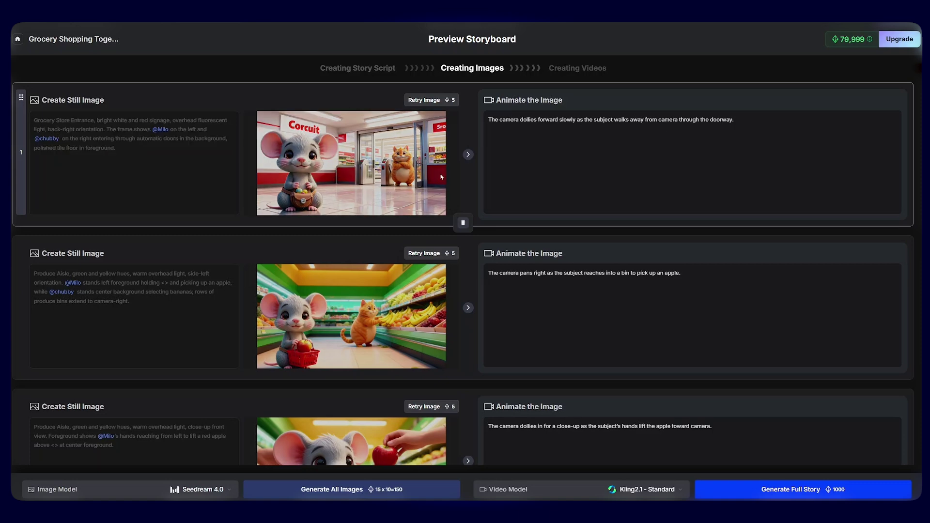
{"action": "scroll", "coordinate": [384, 175], "scroll_direction": "down", "scroll_amount": 3}
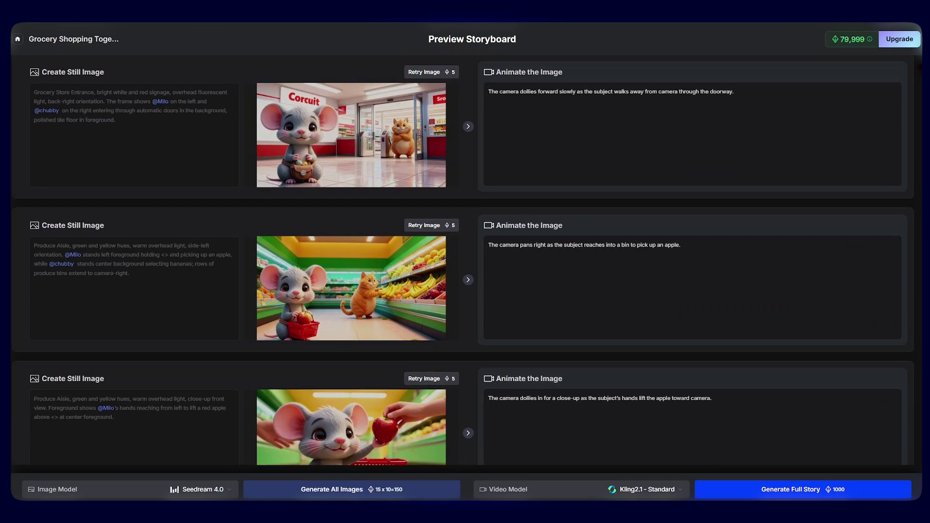
{"action": "scroll", "coordinate": [462, 261], "scroll_direction": "down", "scroll_amount": 2}
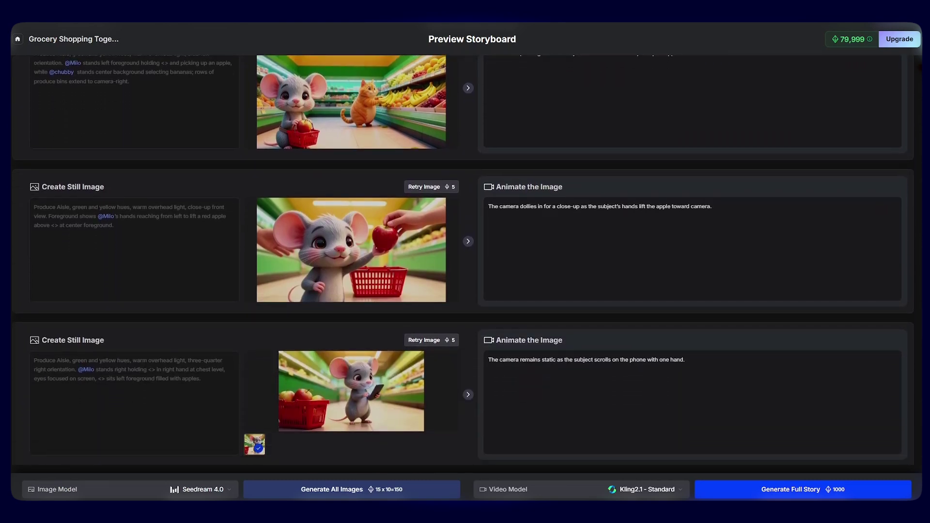
{"action": "scroll", "coordinate": [463, 259], "scroll_direction": "down", "scroll_amount": 1}
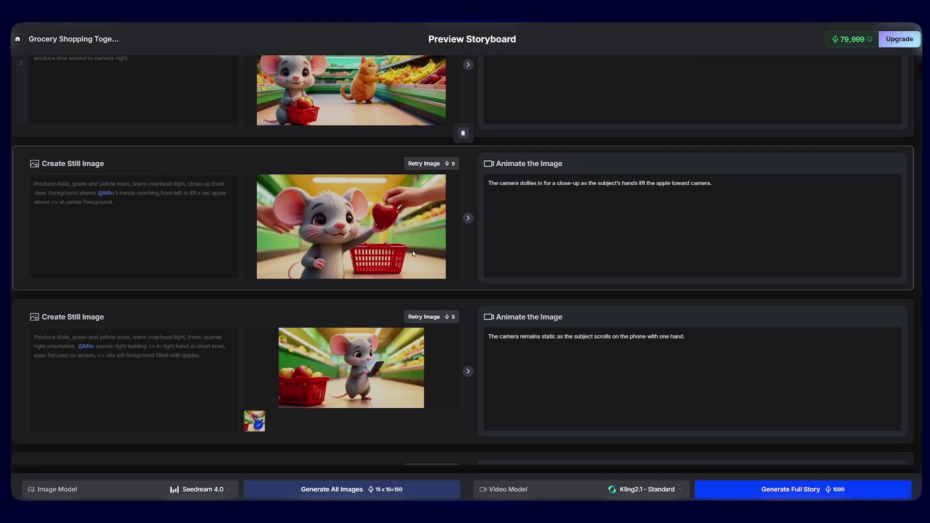
- Regenerate scene 3's apple close-up image and scroll through the scenes
{"action": "left_click", "coordinate": [119, 201]}
{"action": "left_click", "coordinate": [415, 163]}
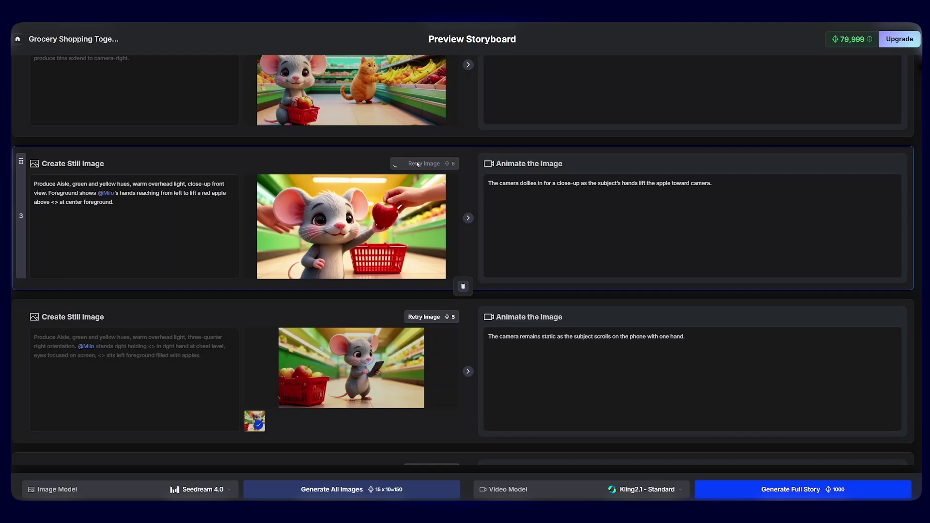
{"action": "scroll", "coordinate": [334, 224], "scroll_direction": "up", "scroll_amount": 2}
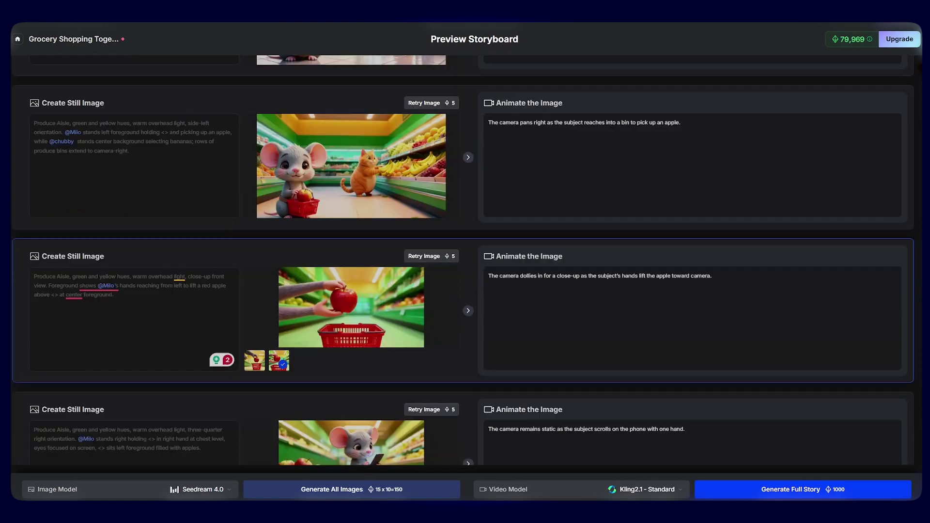
{"action": "scroll", "coordinate": [462, 260], "scroll_direction": "down", "scroll_amount": 8}
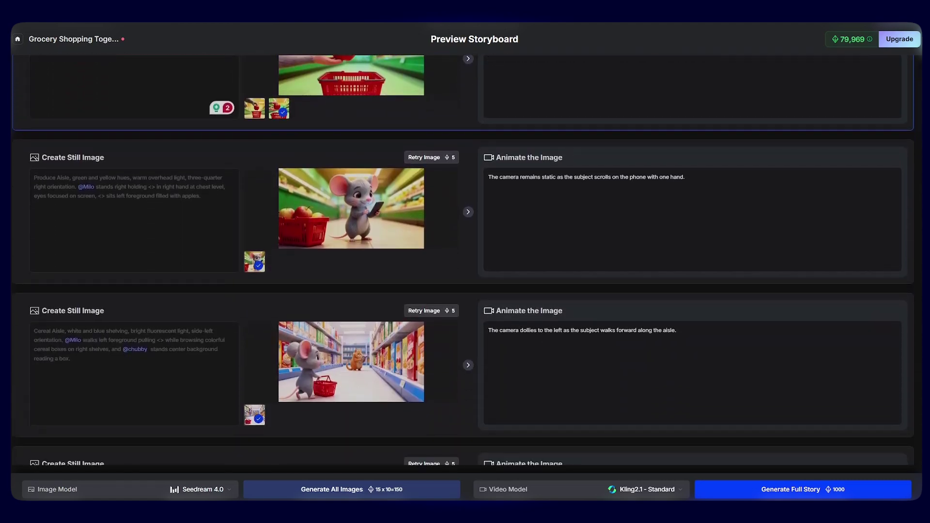
{"action": "scroll", "coordinate": [463, 260], "scroll_direction": "down", "scroll_amount": 5}
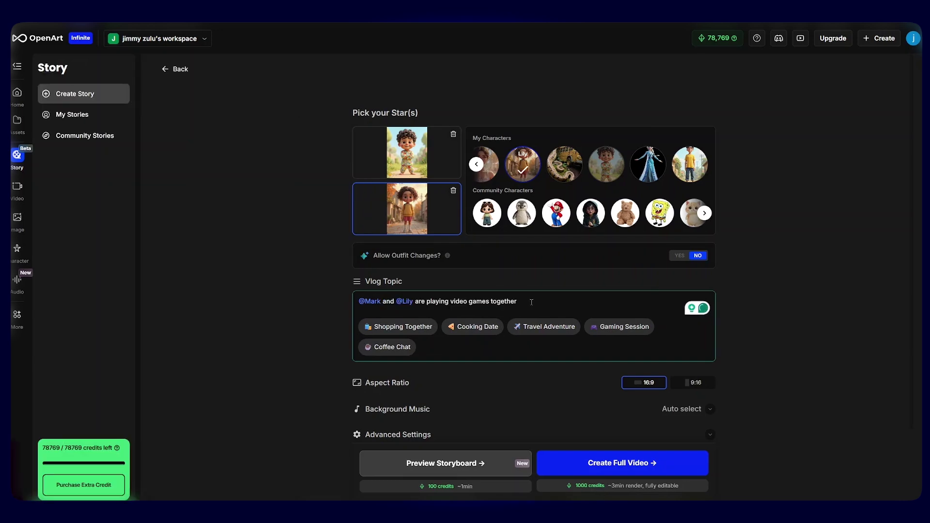
- Set the video resolution to 1080p and generate the Gaming Night Showdown storyboard preview
{"action": "scroll", "coordinate": [628, 299], "scroll_direction": "down", "scroll_amount": 2}
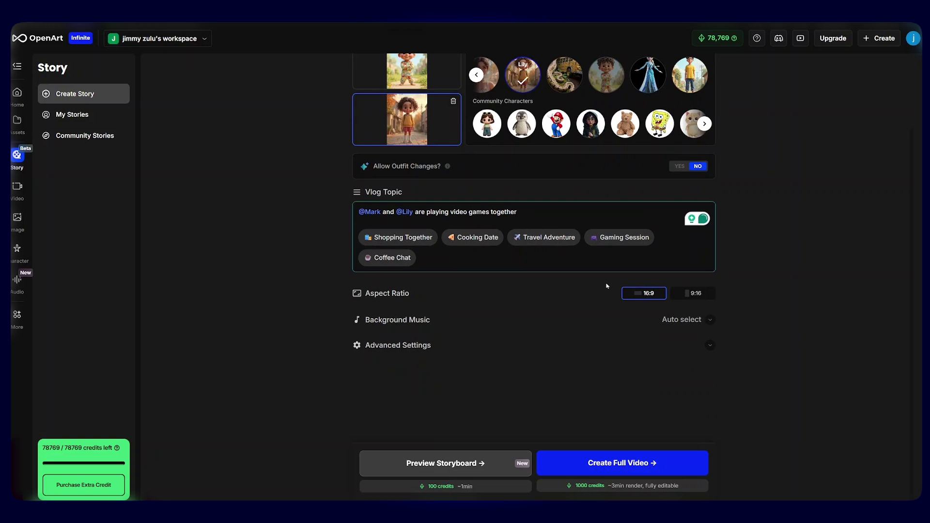
{"action": "left_click", "coordinate": [674, 323]}
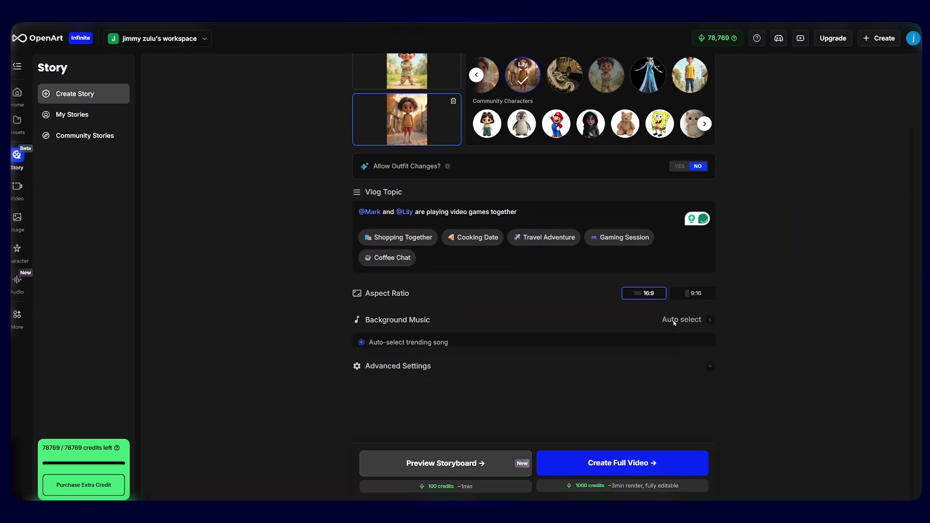
{"action": "scroll", "coordinate": [408, 352], "scroll_direction": "down", "scroll_amount": 3}
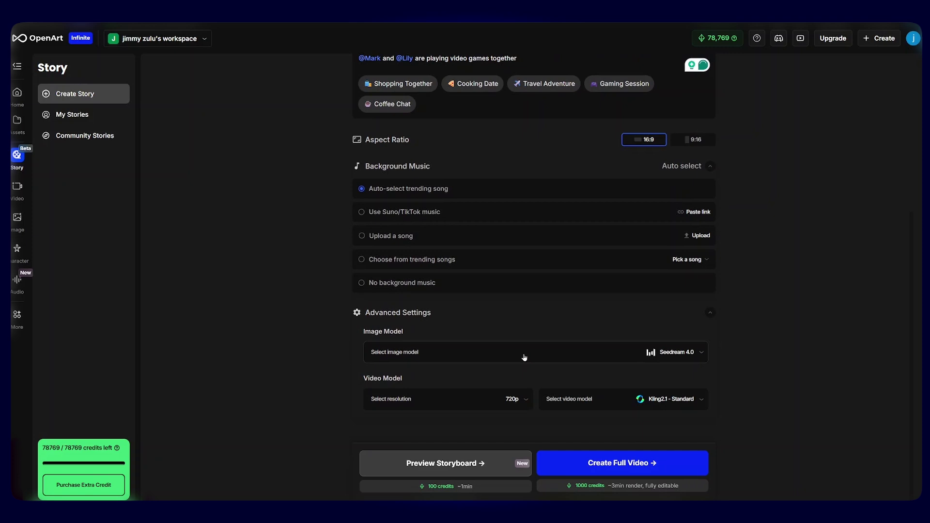
{"action": "left_click", "coordinate": [526, 404]}
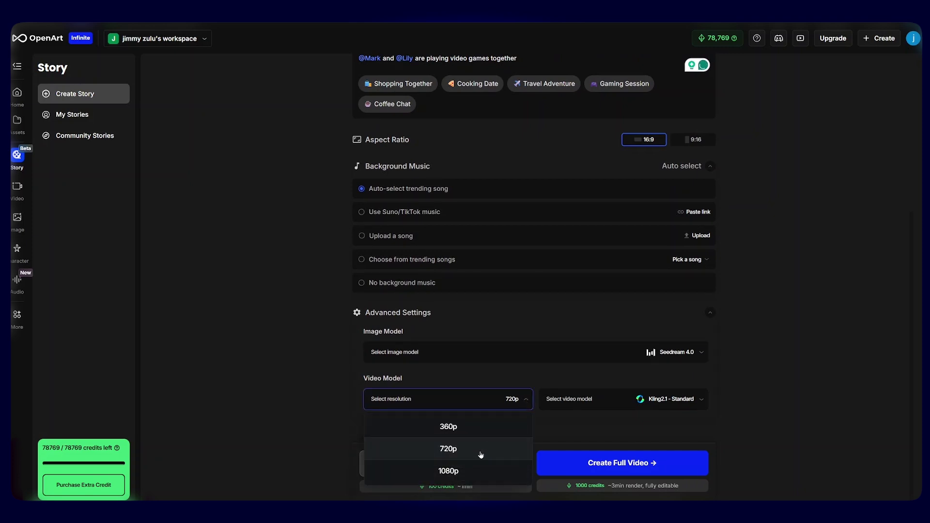
{"action": "left_click", "coordinate": [476, 472]}
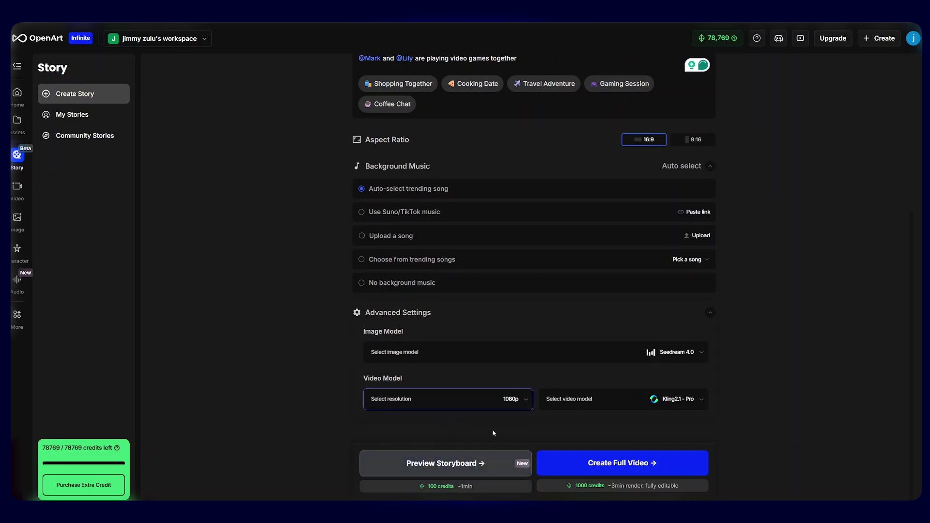
{"action": "left_click", "coordinate": [447, 473]}
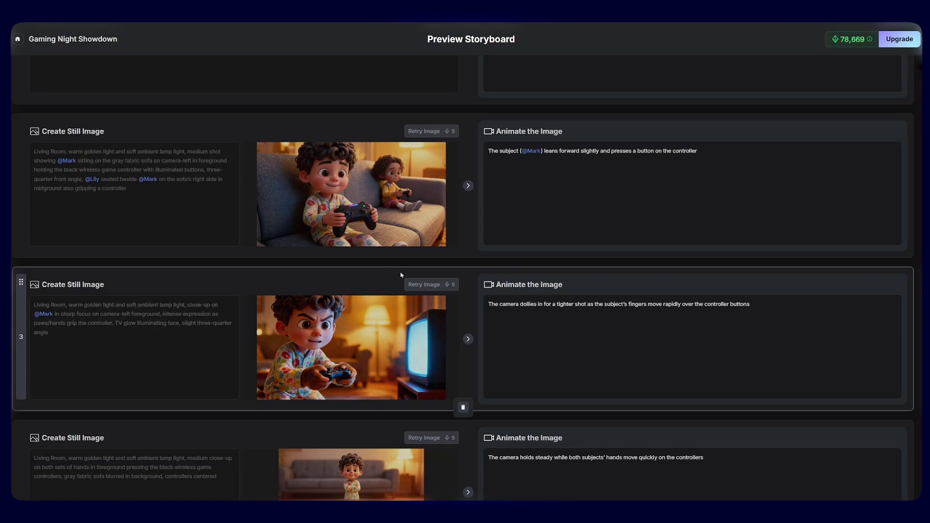
- Scroll to the last of the ten preview shots and generate the full story video
{"action": "scroll", "coordinate": [420, 310], "scroll_direction": "down", "scroll_amount": 20}
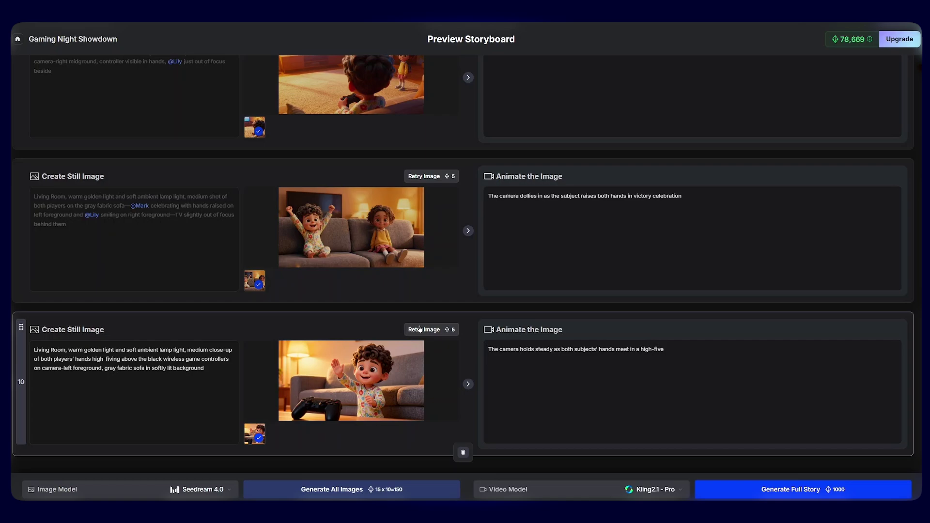
{"action": "left_click", "coordinate": [737, 491]}
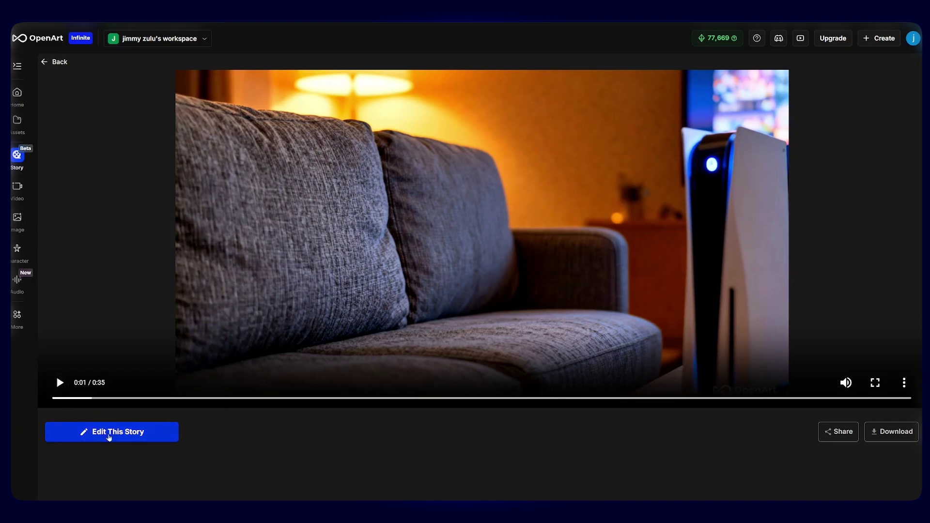
- Open Gaming Night Showdown for editing, check the Timeline, then return to the Storyboard
{"action": "left_click", "coordinate": [113, 442]}
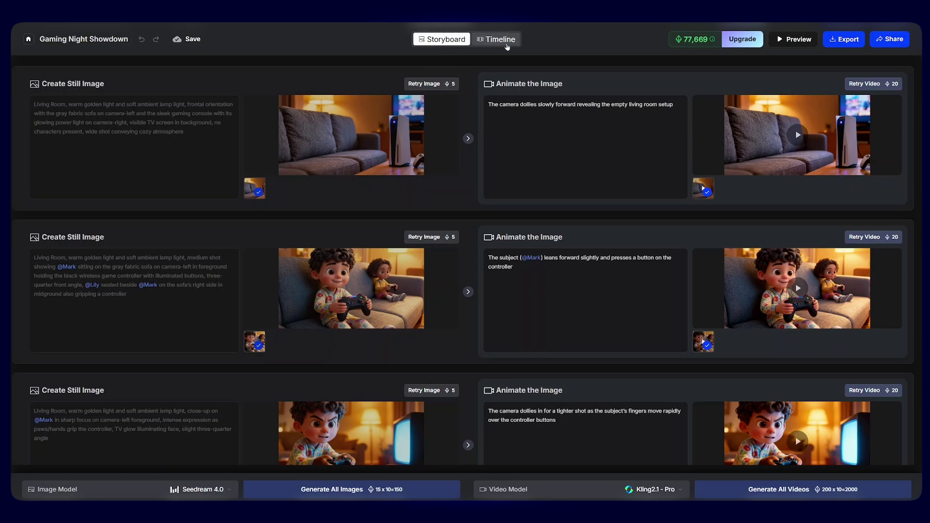
{"action": "left_click", "coordinate": [507, 46]}
{"action": "left_click", "coordinate": [459, 41]}
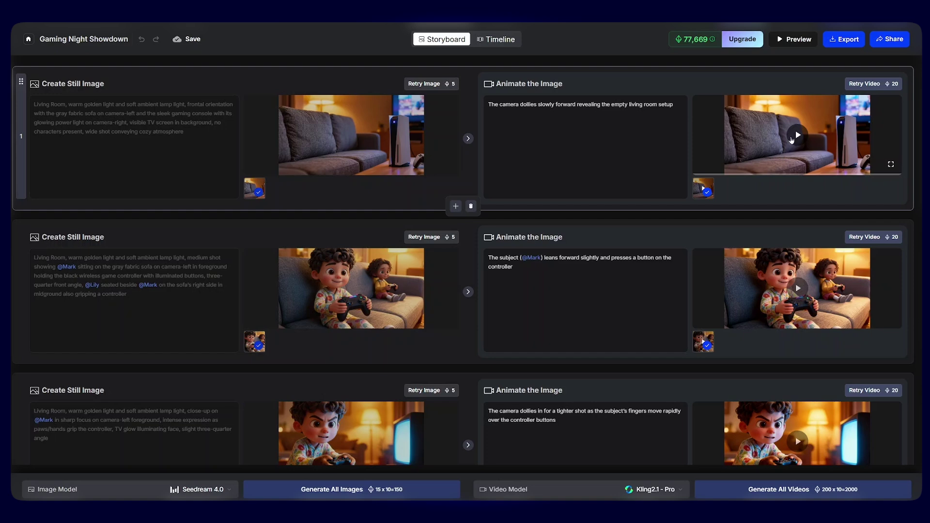
- Retry scene 3's still of Mark and re-render a matching video clip
{"action": "scroll", "coordinate": [792, 141], "scroll_direction": "down", "scroll_amount": 6}
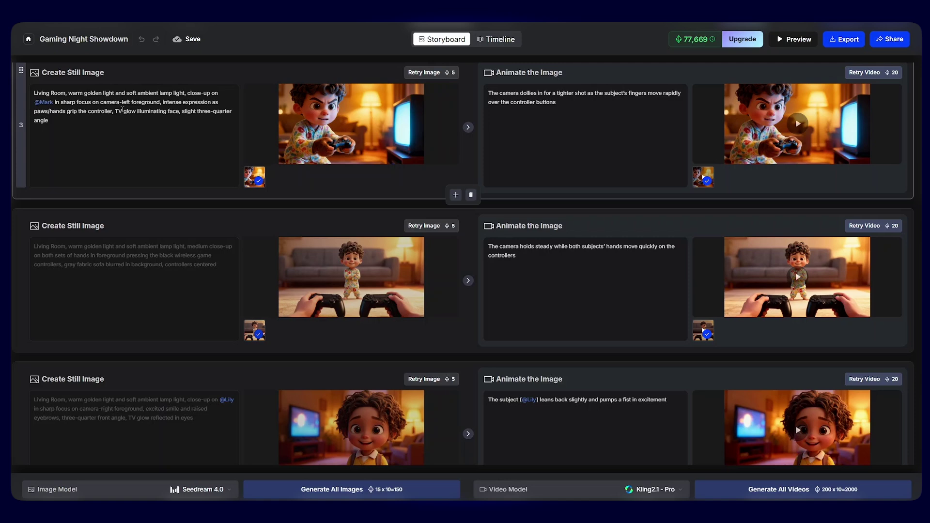
{"action": "left_click", "coordinate": [424, 73]}
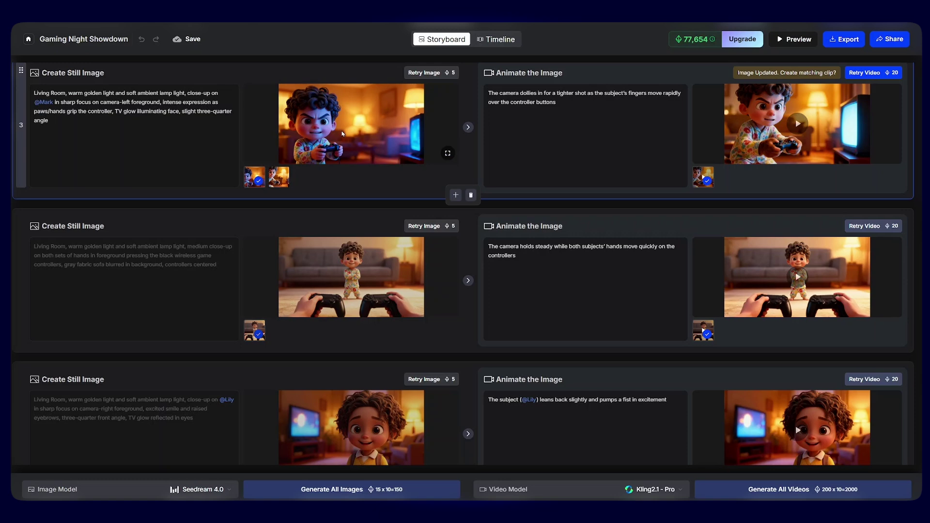
{"action": "left_click", "coordinate": [856, 73]}
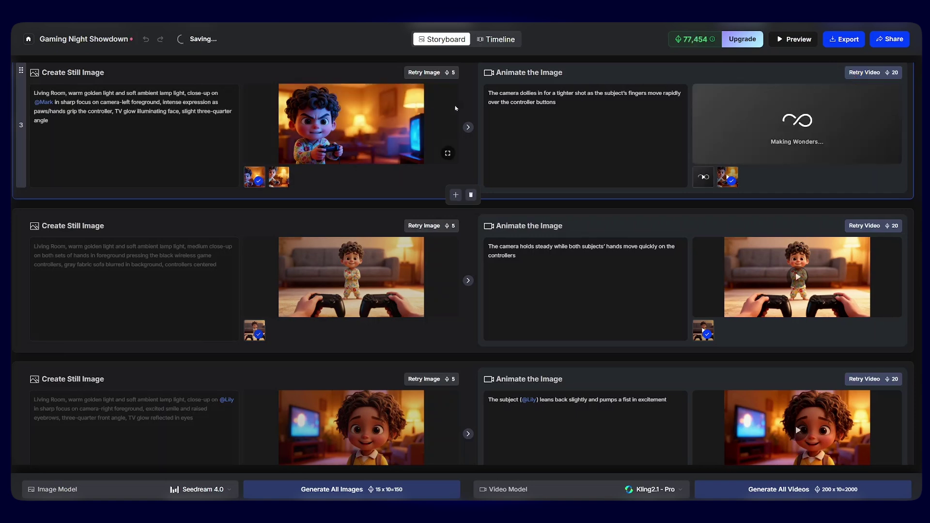
- Append an empty eleventh shot after the high-five scene at the storyboard's end
{"action": "scroll", "coordinate": [455, 109], "scroll_direction": "down", "scroll_amount": 5}
{"action": "scroll", "coordinate": [458, 126], "scroll_direction": "down", "scroll_amount": 5}
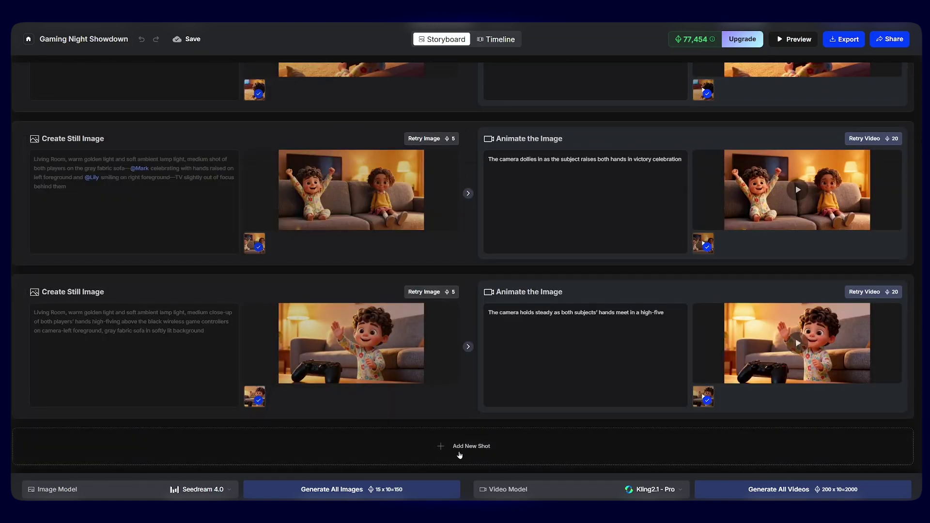
{"action": "left_click", "coordinate": [459, 457]}
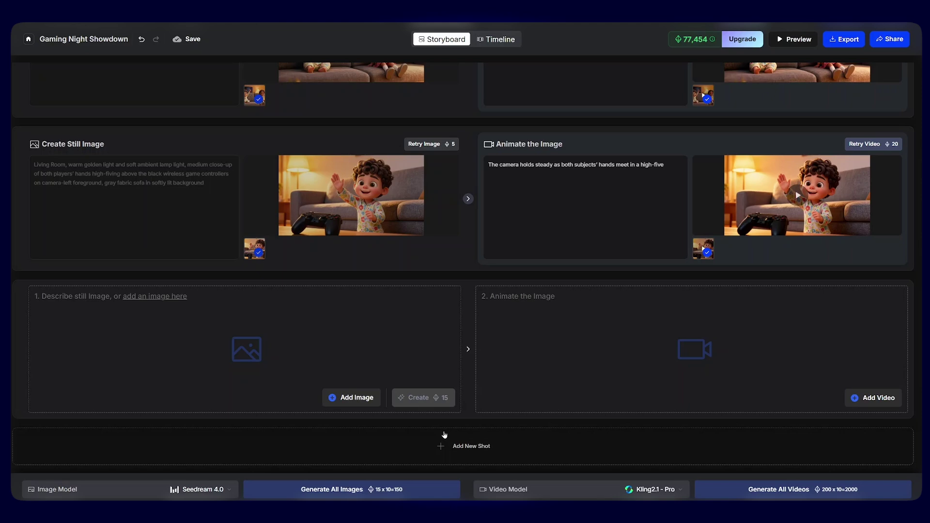
- In the timeline, review clip prompts and move the fifth clip, the controller on the table, into second place
{"action": "left_click", "coordinate": [499, 39]}
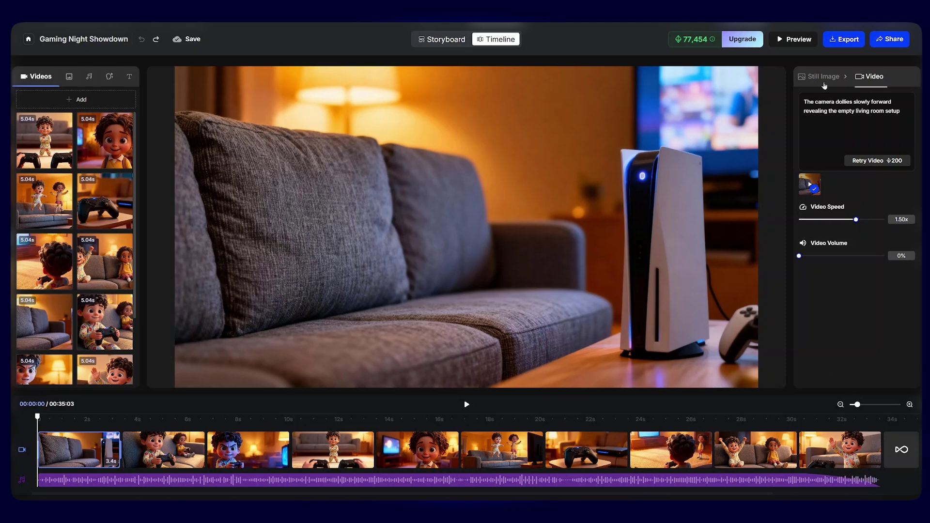
{"action": "left_click", "coordinate": [823, 77]}
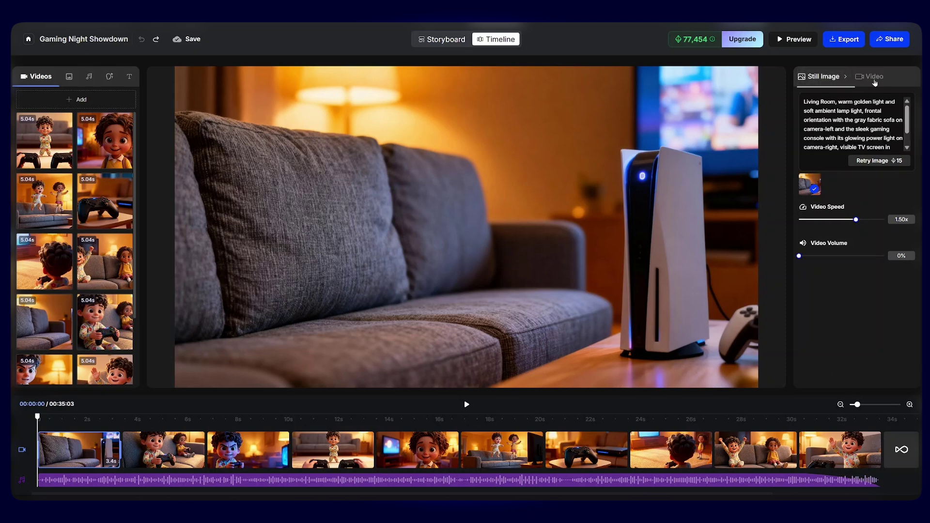
{"action": "left_click", "coordinate": [874, 79]}
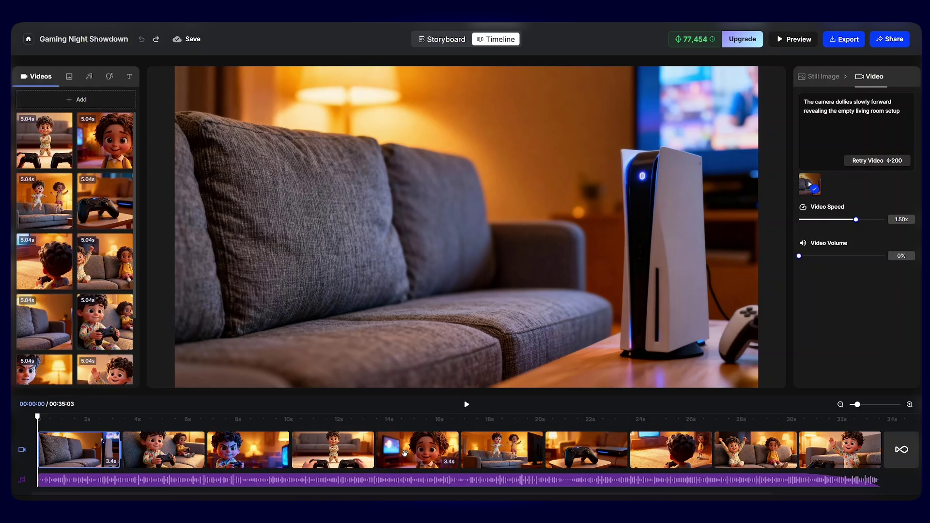
{"action": "left_click", "coordinate": [405, 454]}
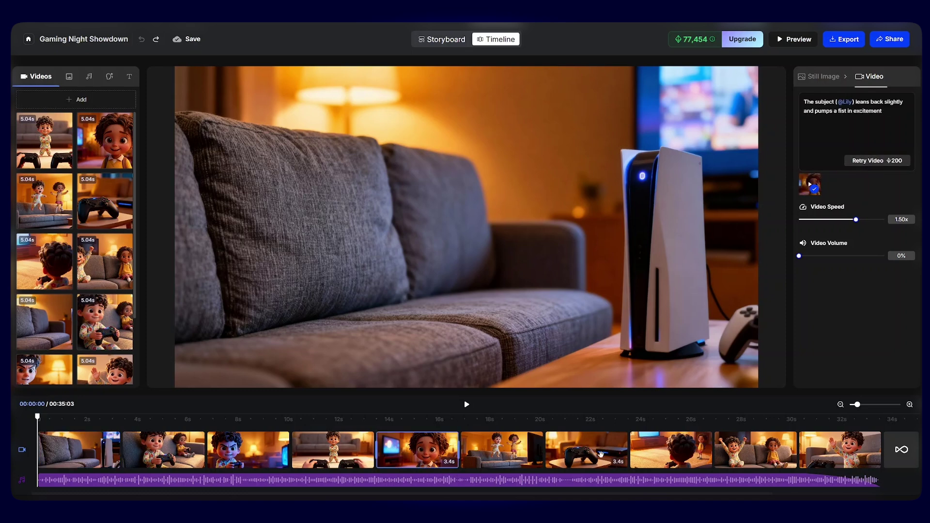
{"action": "left_click_drag", "start_coordinate": [600, 454], "coordinate": [139, 458]}
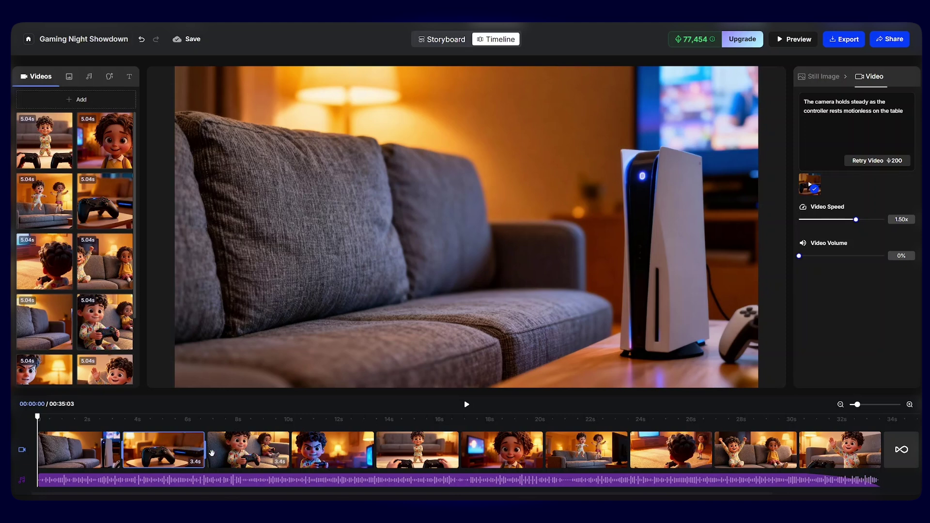
- Trim the second clip, the controller shot, to 3.3 seconds, making the video 00:35:01 long
{"action": "mouse_move", "coordinate": [203, 453]}
{"action": "left_mouse_down"}
{"action": "mouse_move", "coordinate": [173, 453]}
{"action": "mouse_move", "coordinate": [204, 453]}
{"action": "left_mouse_up"}
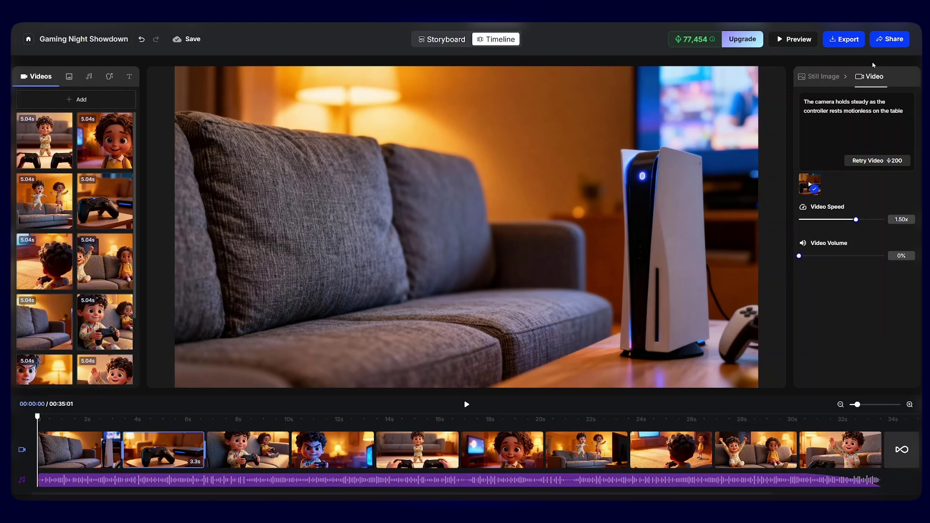
- Choose Export and Download for the Gaming Night Showdown video
{"action": "left_click", "coordinate": [838, 40]}
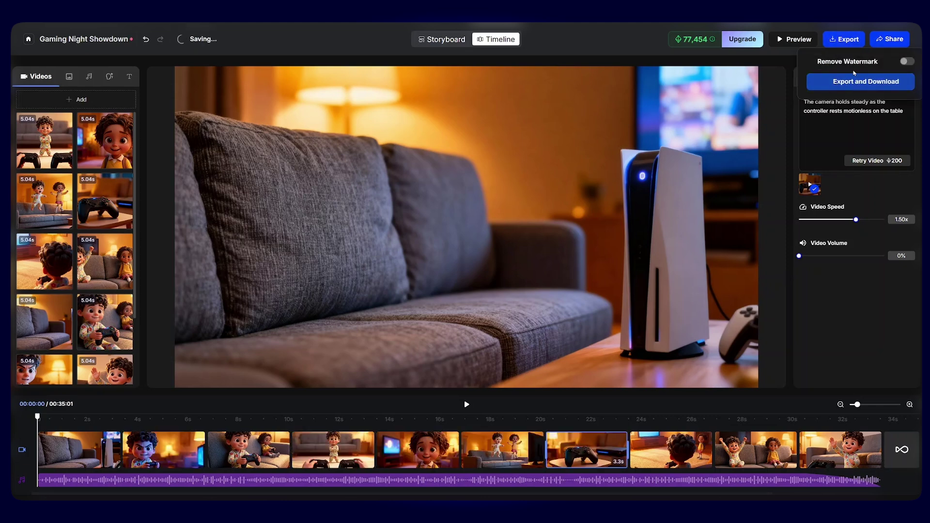
{"action": "left_click", "coordinate": [841, 80]}
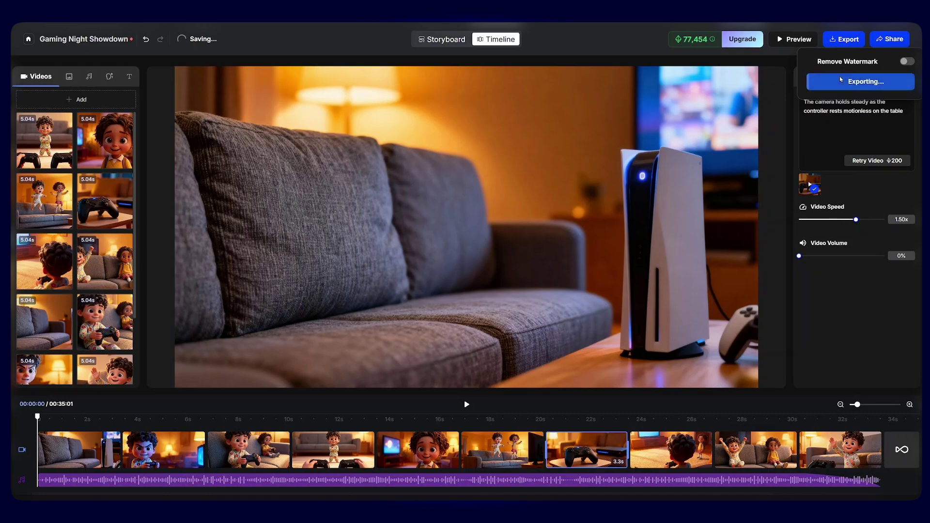